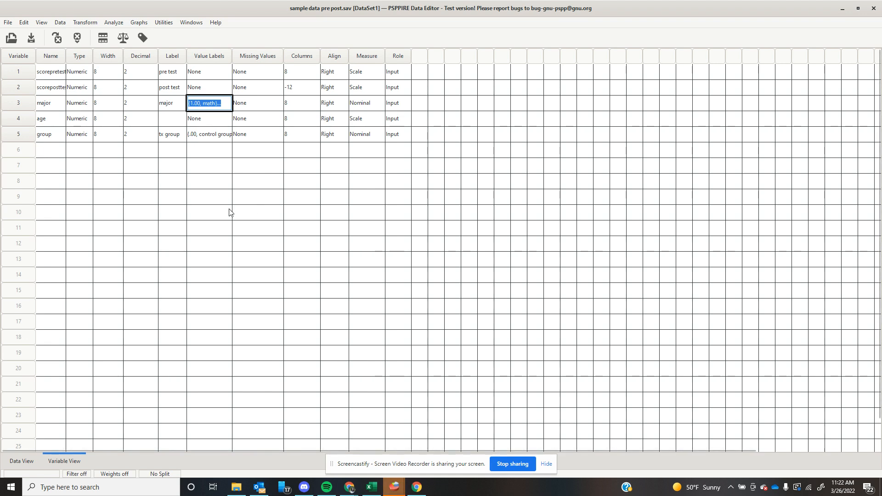
Review the value labels defined for the major variable.
{"action": "left_click", "coordinate": [216, 105]}
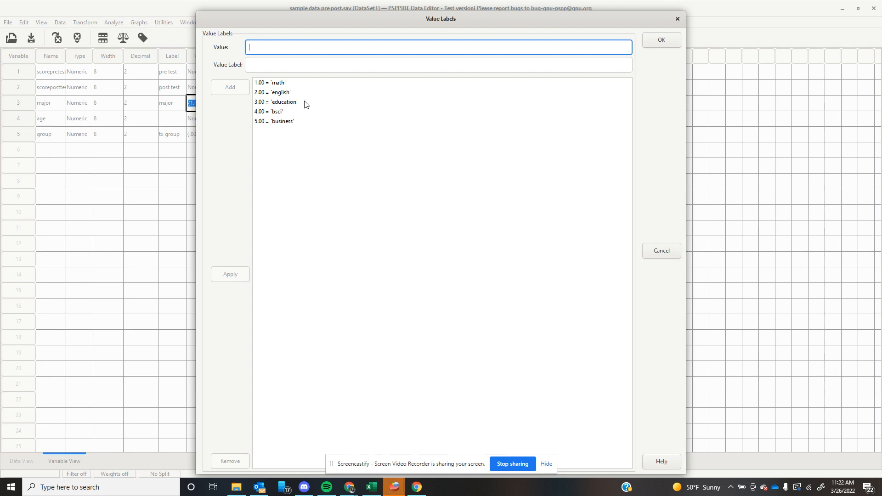
{"action": "left_click", "coordinate": [680, 21]}
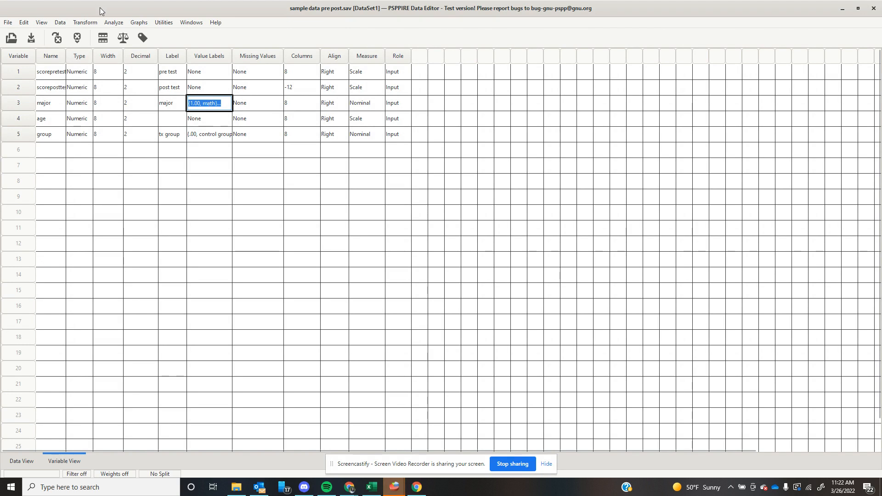
{"action": "left_click", "coordinate": [110, 24]}
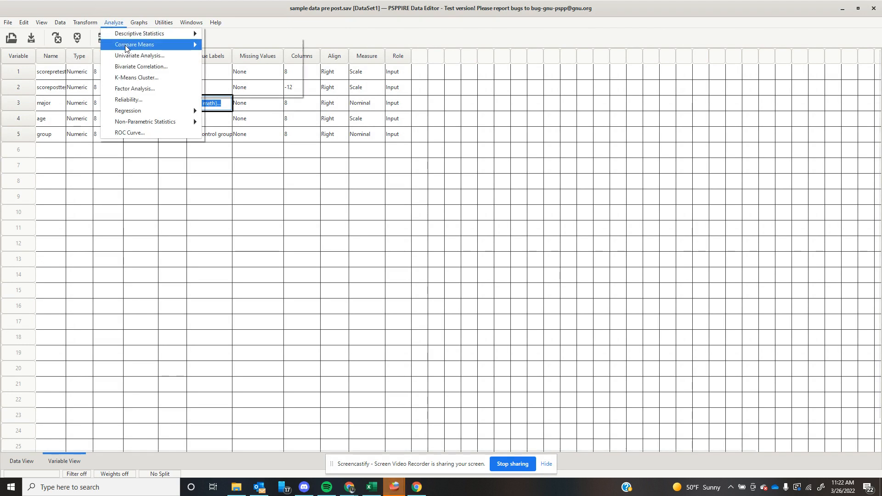
{"action": "mouse_move", "coordinate": [157, 48]}
{"action": "left_click", "coordinate": [244, 68]}
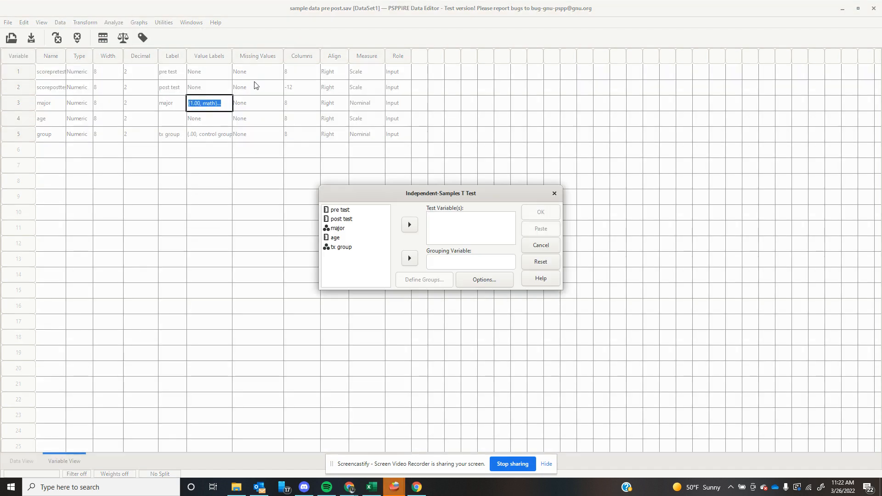
{"action": "left_click", "coordinate": [344, 229]}
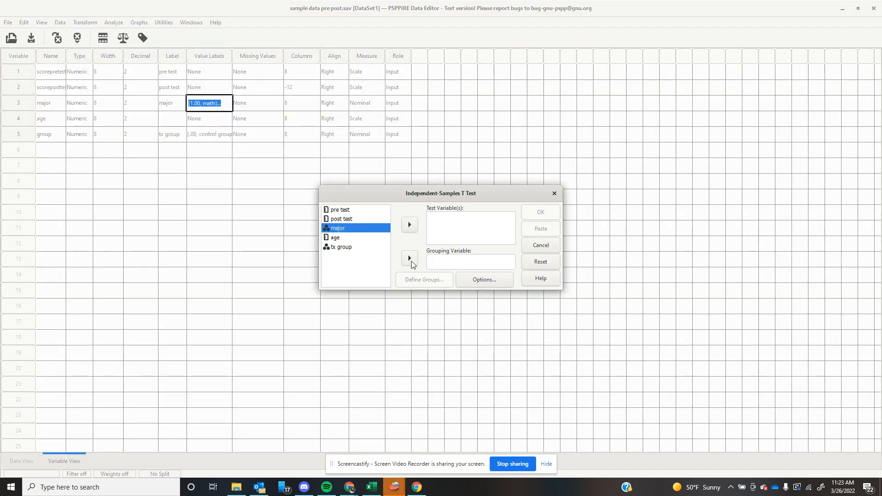
{"action": "left_click", "coordinate": [409, 259]}
{"action": "left_click", "coordinate": [419, 278]}
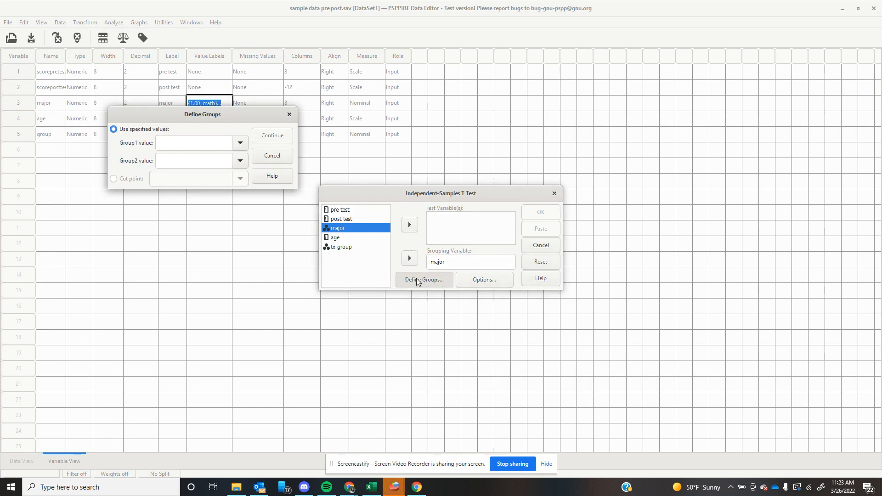
{"action": "left_click", "coordinate": [239, 144]}
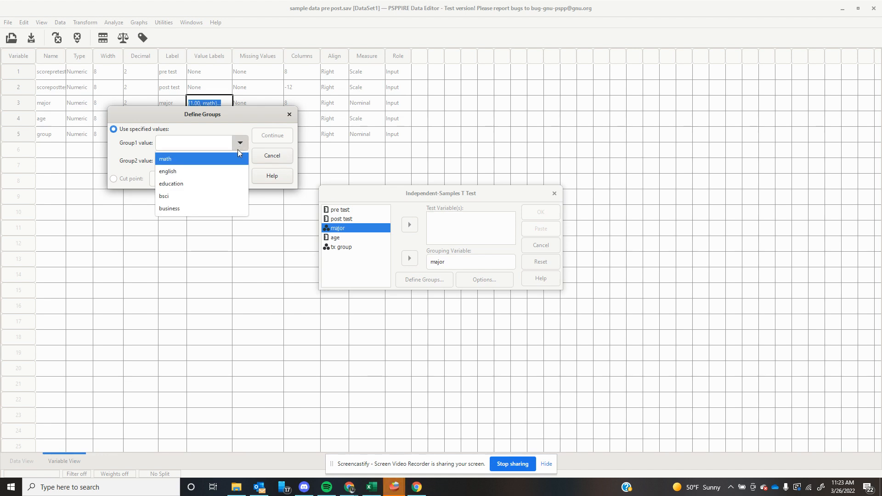
{"action": "left_click", "coordinate": [232, 183]}
{"action": "left_click", "coordinate": [239, 161]}
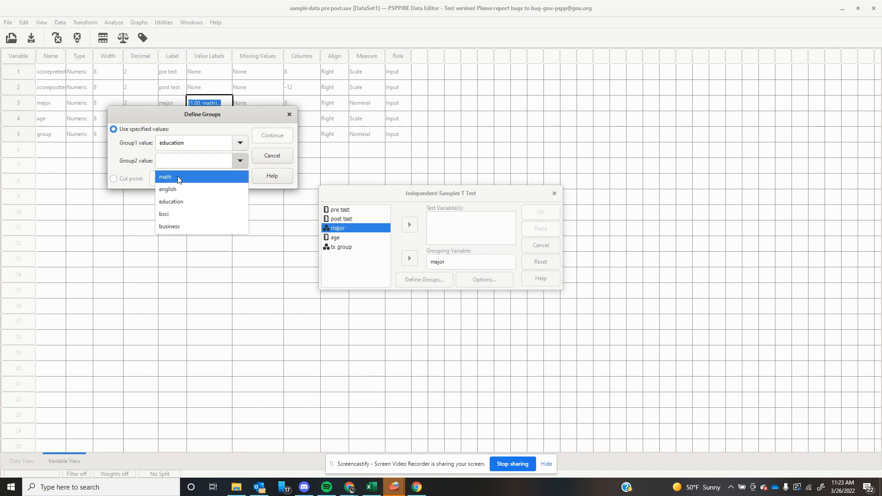
{"action": "left_click", "coordinate": [291, 114]}
{"action": "left_click", "coordinate": [290, 114]}
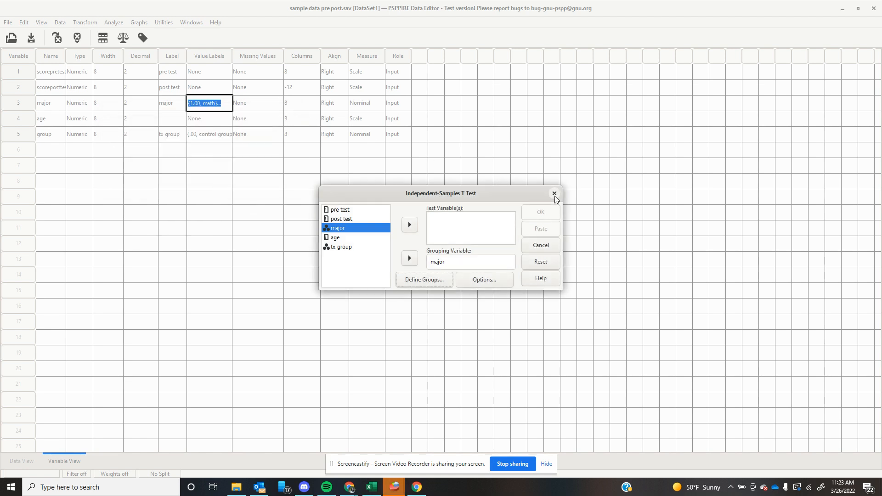
{"action": "left_click", "coordinate": [554, 193]}
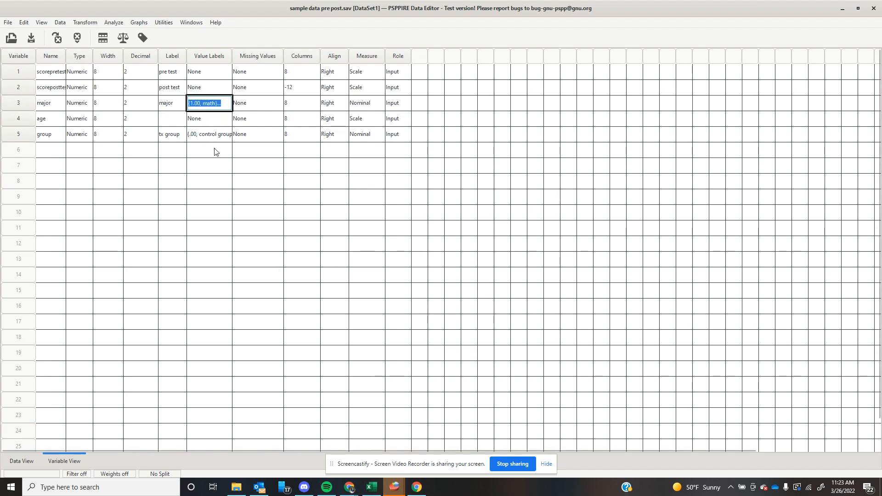
Check which numeric code the education category has in the value labels of major.
{"action": "left_click", "coordinate": [90, 22]}
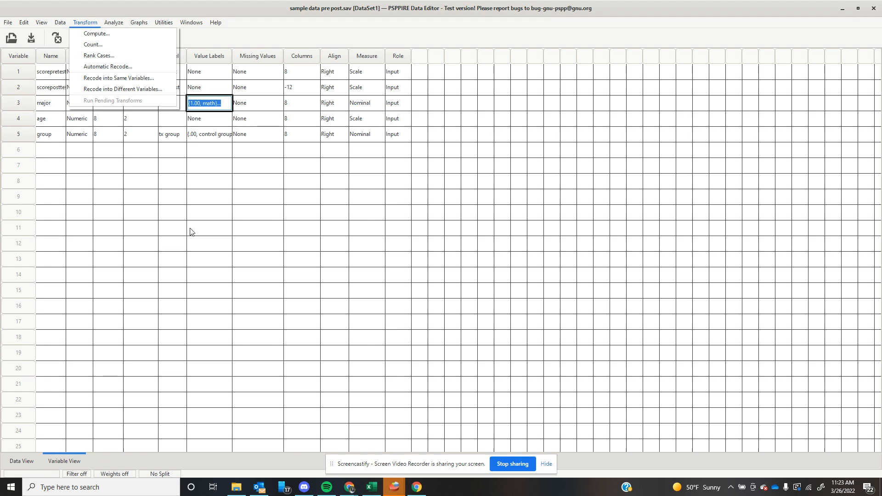
{"action": "left_click", "coordinate": [205, 242]}
{"action": "left_click", "coordinate": [213, 102]}
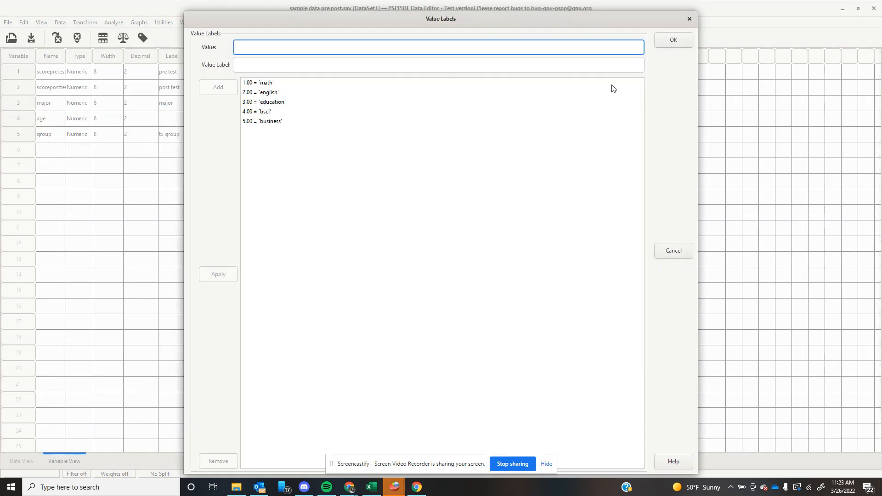
{"action": "left_click", "coordinate": [689, 18]}
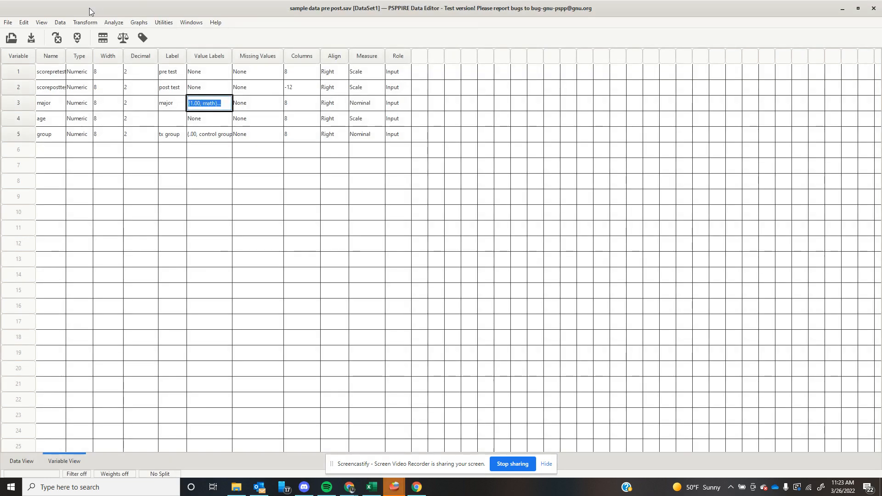
Start a Recode into Different Variables with major as the variable to recode.
{"action": "left_click", "coordinate": [85, 22]}
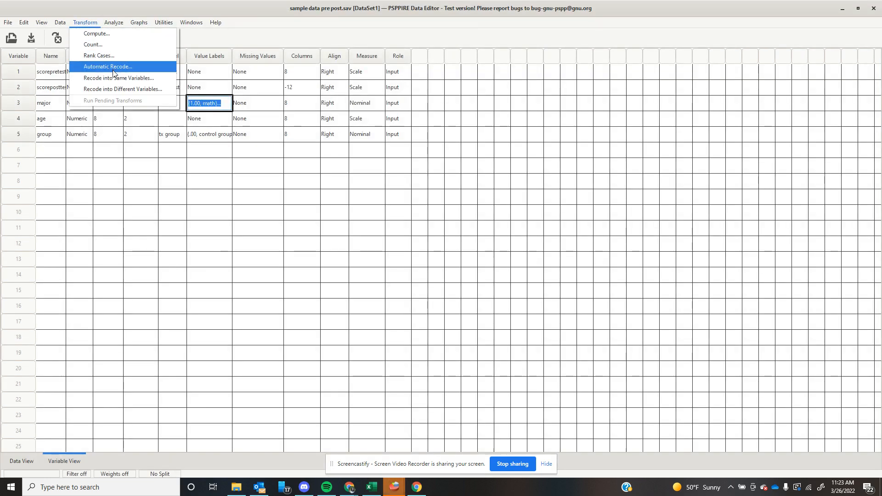
{"action": "left_click", "coordinate": [114, 90]}
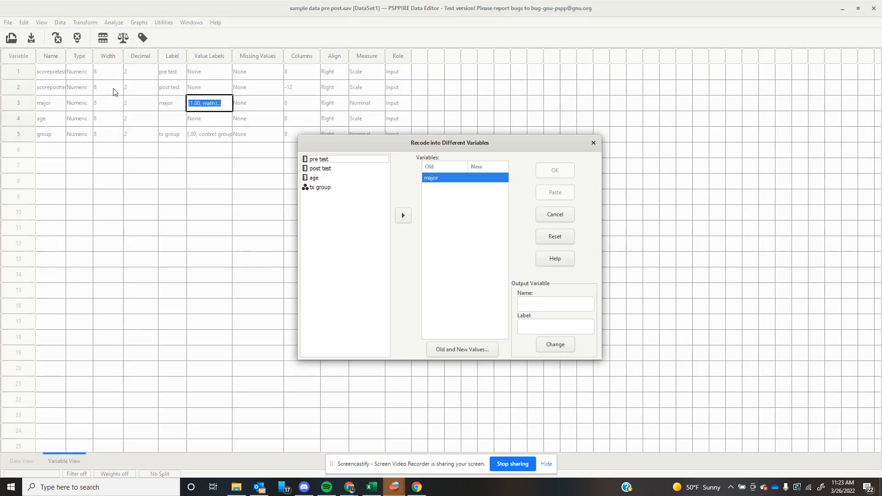
{"action": "left_click", "coordinate": [444, 179]}
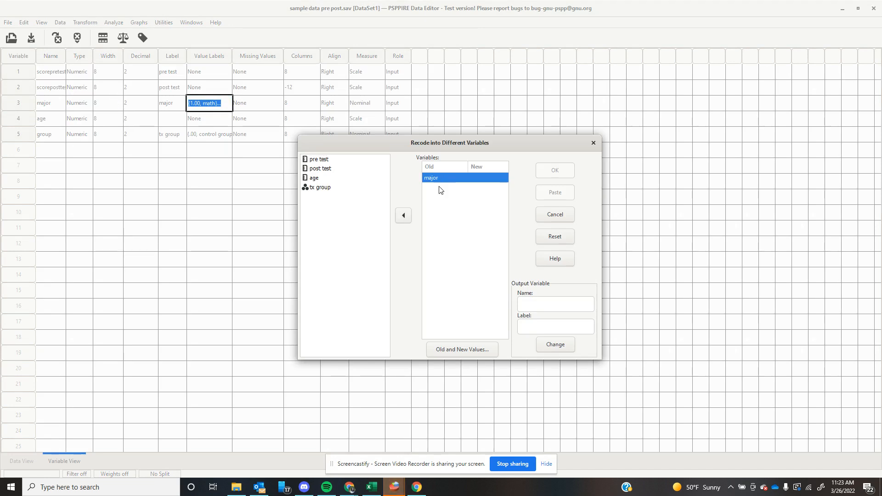
{"action": "left_click", "coordinate": [403, 215]}
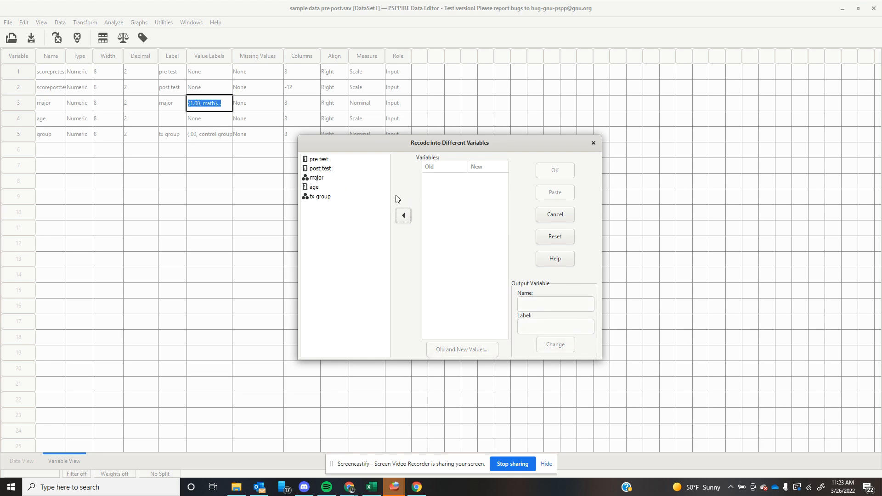
{"action": "left_click", "coordinate": [316, 179]}
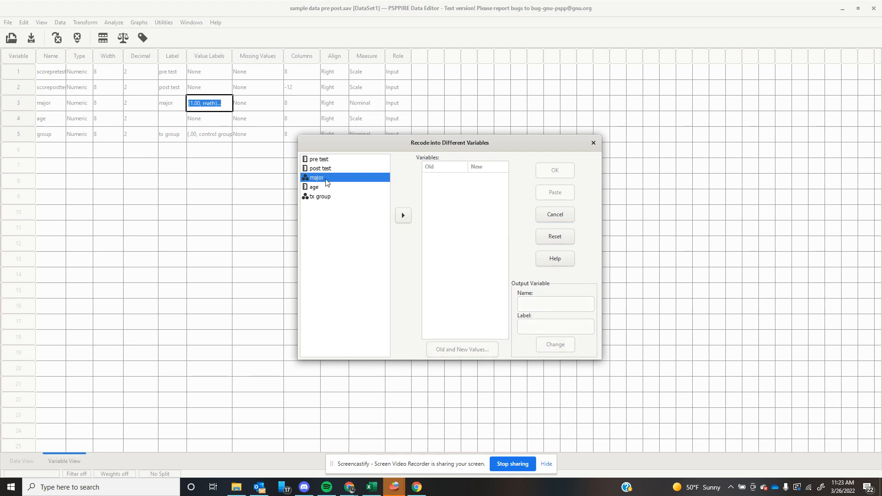
{"action": "left_click", "coordinate": [403, 215]}
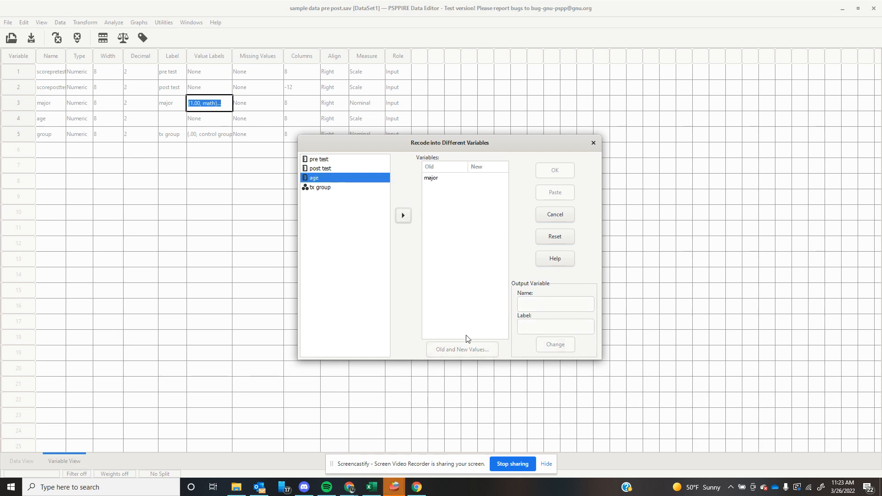
Enter educationornot as both the name and the label of the output variable for major.
{"action": "left_click", "coordinate": [435, 179]}
{"action": "left_click", "coordinate": [564, 304]}
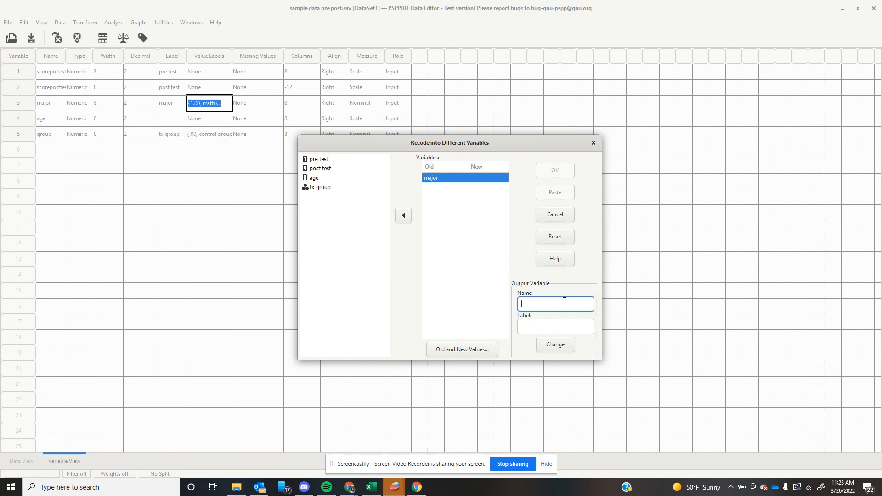
{"action": "type", "text": "educationornot"}
{"action": "left_click", "coordinate": [577, 328]}
{"action": "type", "text": "educationornot"}
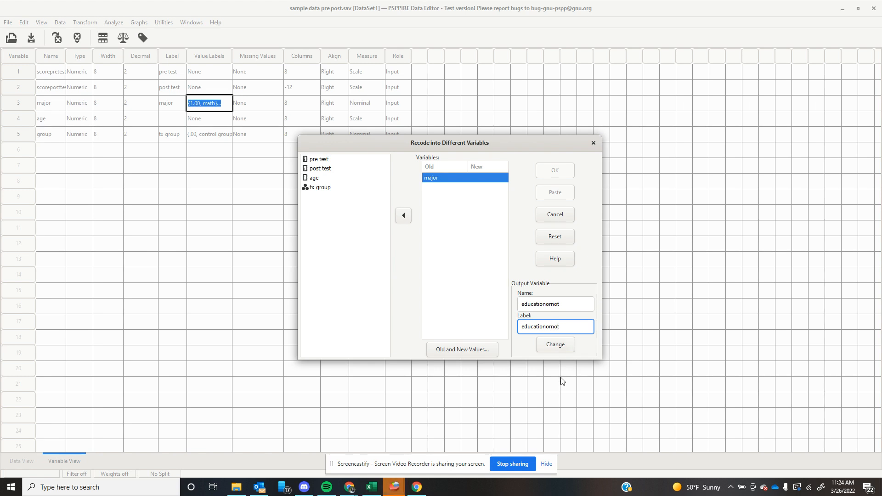
Add an old-to-new value rule that recodes value 3 of major as 1.
{"action": "left_click", "coordinate": [450, 348]}
{"action": "left_click", "coordinate": [111, 107]}
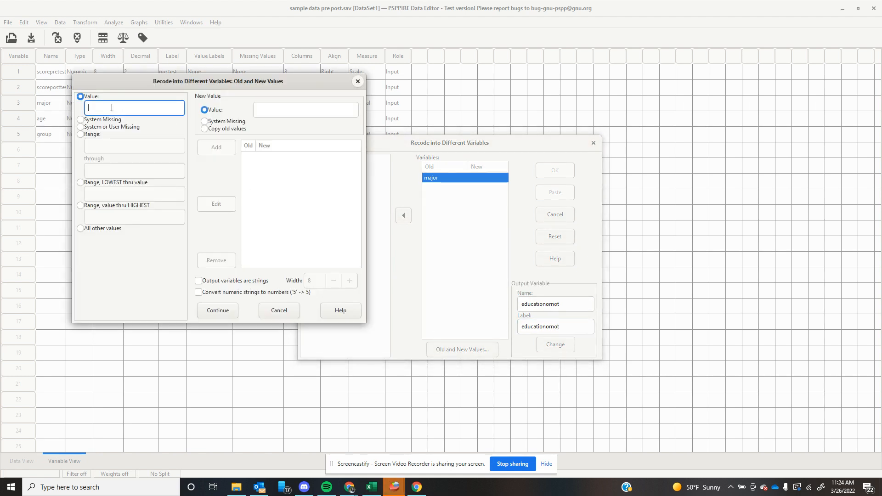
{"action": "type", "text": "3"}
{"action": "left_click", "coordinate": [294, 114]}
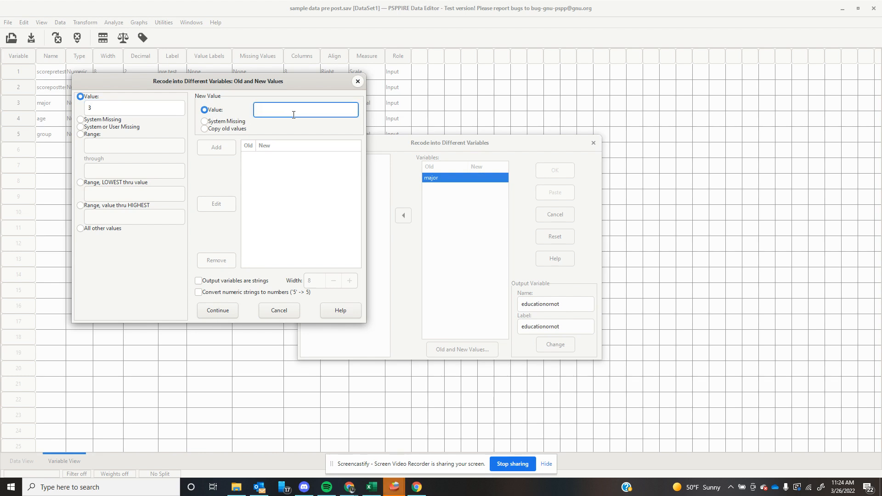
{"action": "type", "text": "1"}
{"action": "left_click", "coordinate": [226, 152]}
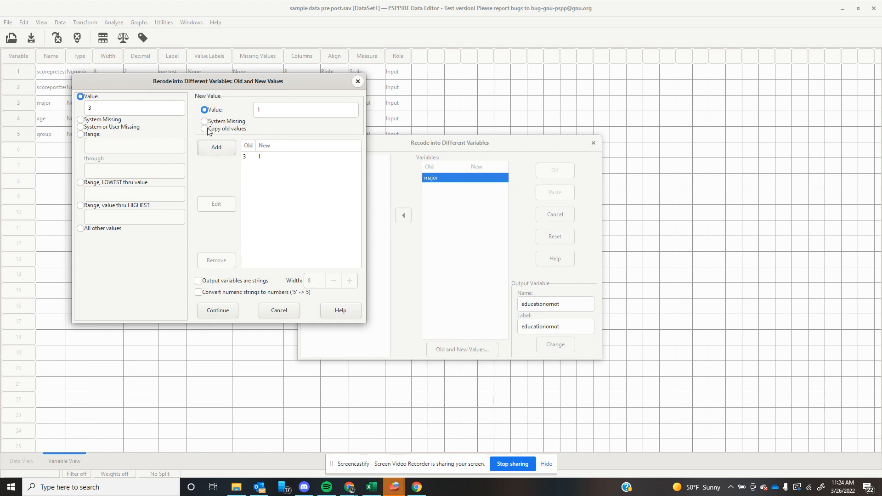
Add a rule recoding all other values as 0 and run the recode of major into educationornot.
{"action": "left_click", "coordinate": [80, 230]}
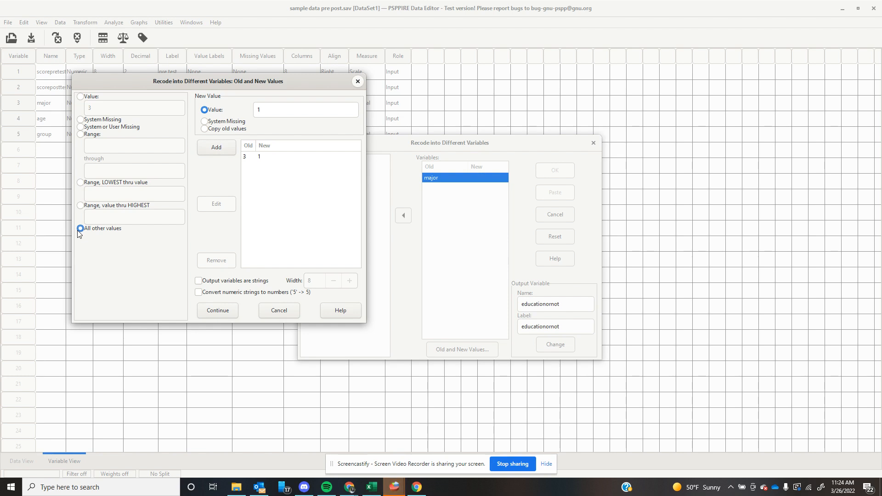
{"action": "left_click", "coordinate": [274, 109]}
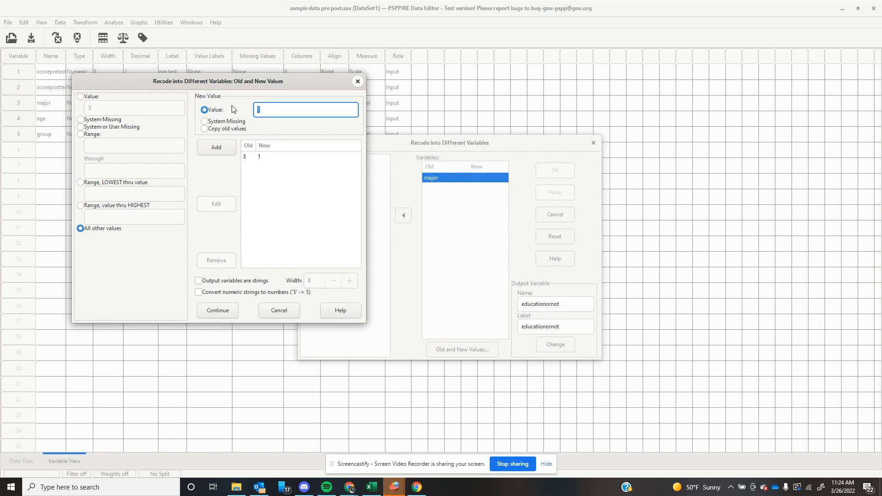
{"action": "type", "text": "0"}
{"action": "left_click", "coordinate": [216, 148]}
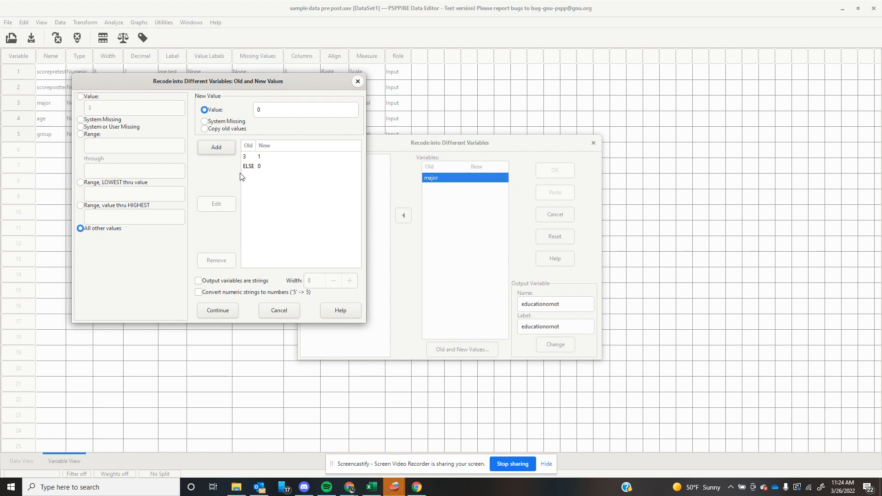
{"action": "left_click", "coordinate": [231, 310]}
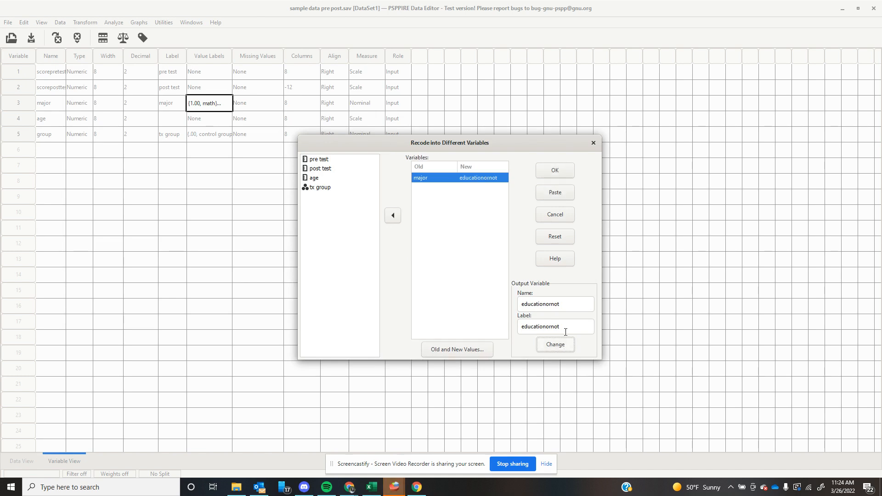
{"action": "left_click", "coordinate": [555, 171]}
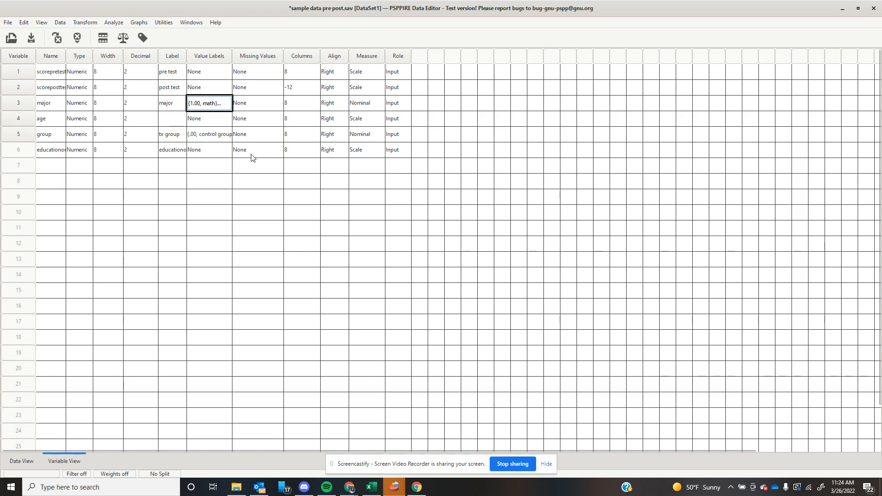
Add the value label "education" for value 1 of the new educationornot variable.
{"action": "double_click", "coordinate": [213, 150]}
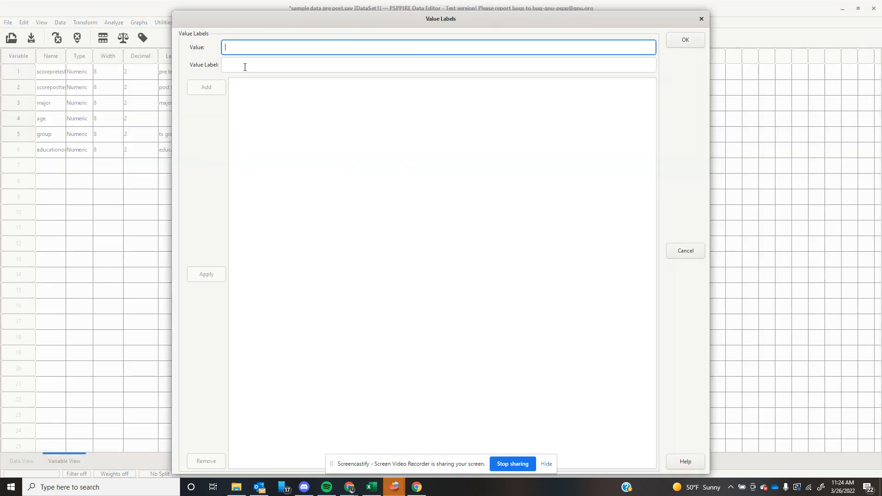
{"action": "type", "text": "1"}
{"action": "left_click", "coordinate": [245, 67]}
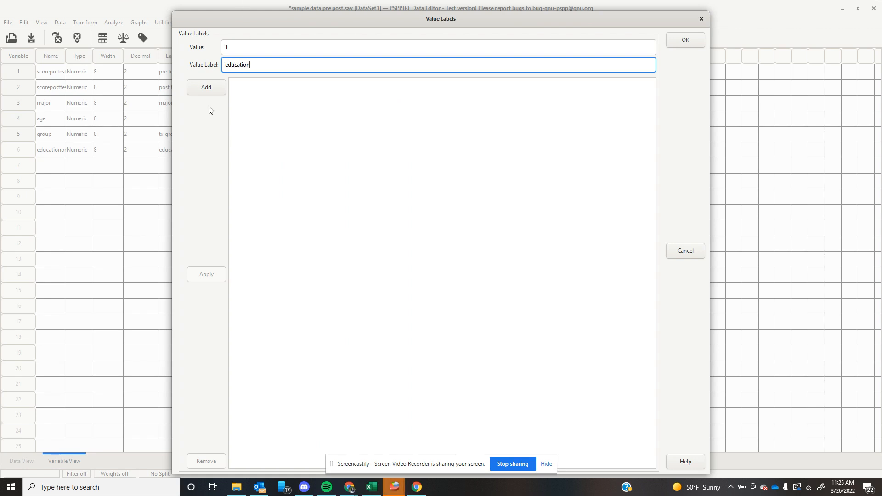
{"action": "left_click", "coordinate": [206, 88]}
Add the value label "not education" for value 0 of educationornot and accept the value labels.
{"action": "type", "text": "0"}
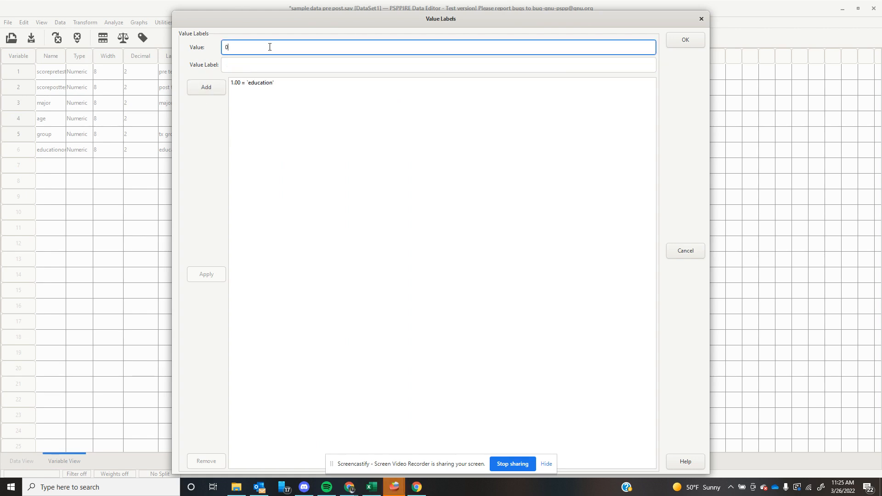
{"action": "key", "text": "Tab"}
{"action": "type", "text": "not e"}
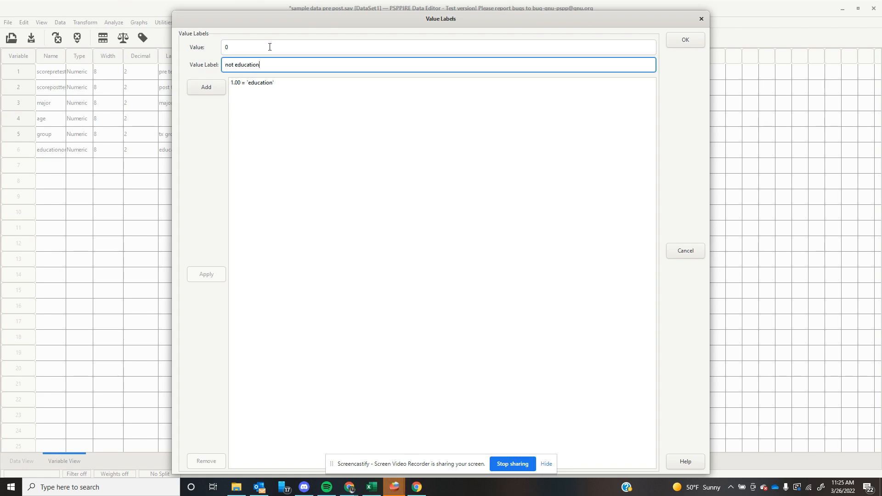
{"action": "type", "text": "ducation"}
{"action": "left_click", "coordinate": [205, 88]}
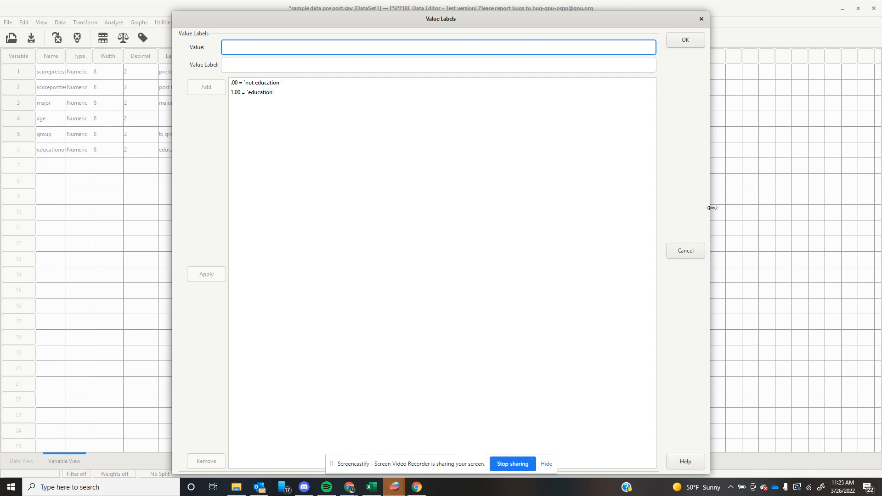
{"action": "left_click", "coordinate": [693, 39]}
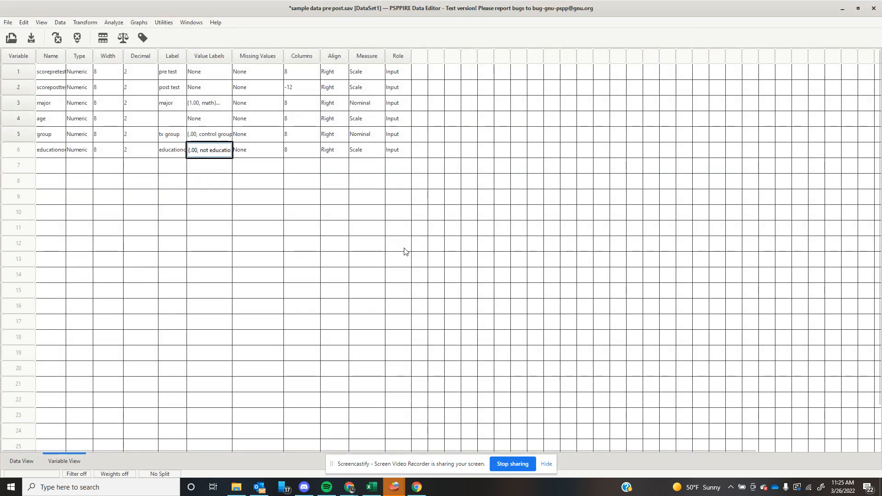
Start an Independent Samples T Test with pre test as the test variable.
{"action": "left_click", "coordinate": [117, 22]}
{"action": "mouse_move", "coordinate": [152, 44]}
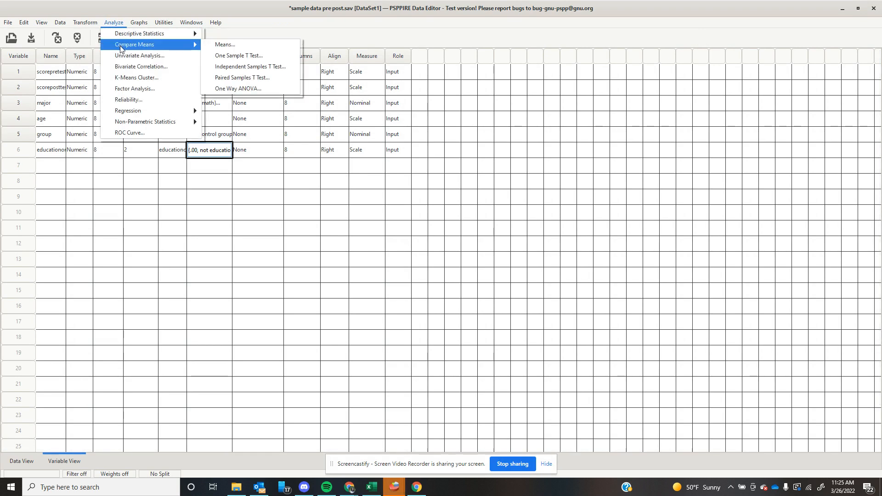
{"action": "left_click", "coordinate": [228, 67]}
{"action": "left_click", "coordinate": [347, 210]}
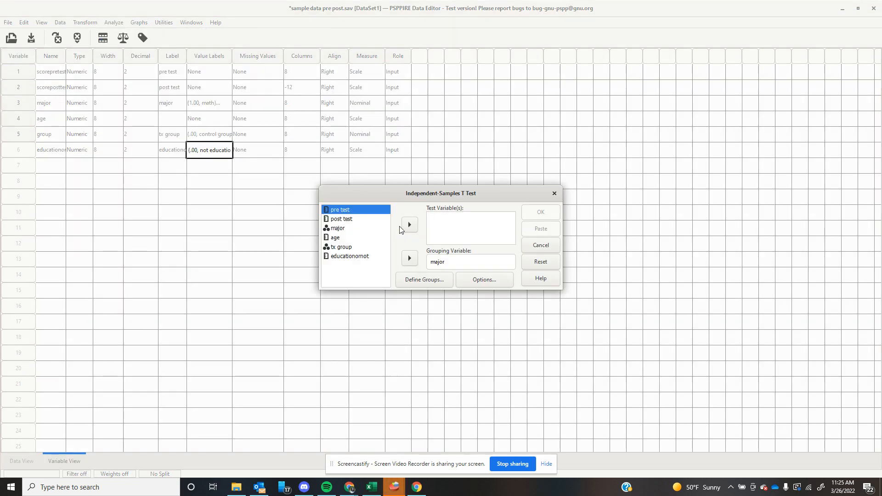
{"action": "left_click", "coordinate": [409, 224]}
Replace major with educationornot as the grouping variable of the t test.
{"action": "left_click", "coordinate": [439, 263]}
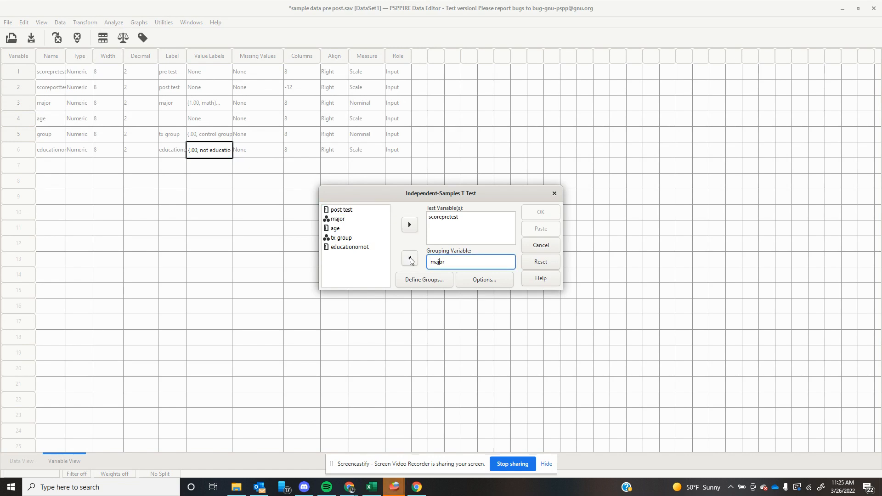
{"action": "left_click", "coordinate": [410, 257]}
{"action": "left_click", "coordinate": [340, 247]}
{"action": "left_click", "coordinate": [409, 257]}
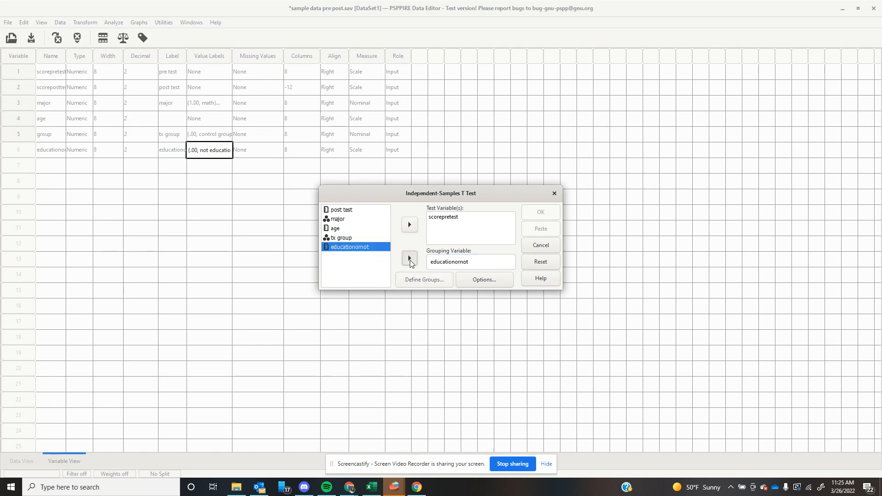
Define the t test groups with "not education" as group 1 and "education" as group 2.
{"action": "left_click", "coordinate": [432, 279]}
{"action": "left_click", "coordinate": [239, 144]}
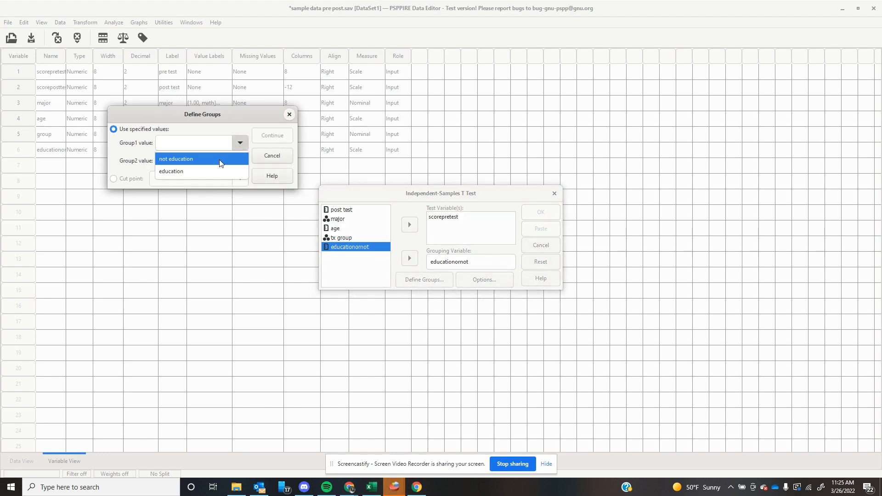
{"action": "left_click", "coordinate": [220, 161]}
{"action": "left_click", "coordinate": [240, 161]}
{"action": "left_click", "coordinate": [228, 187]}
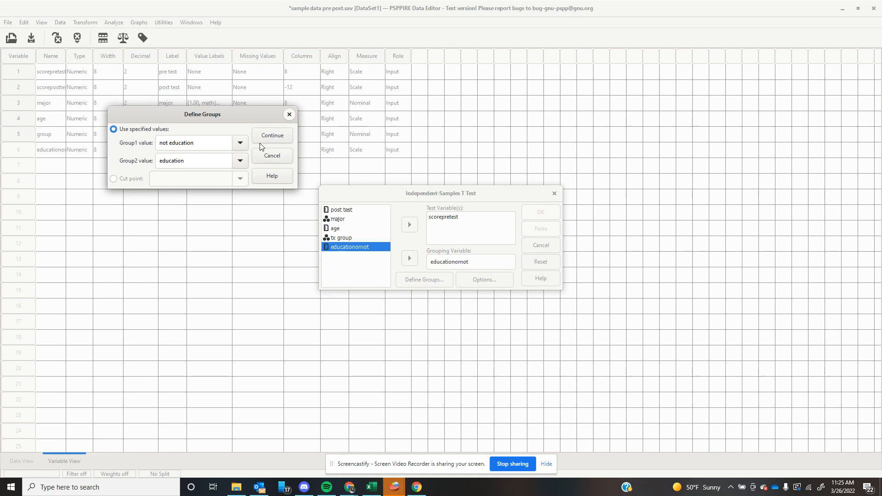
{"action": "left_click", "coordinate": [263, 137]}
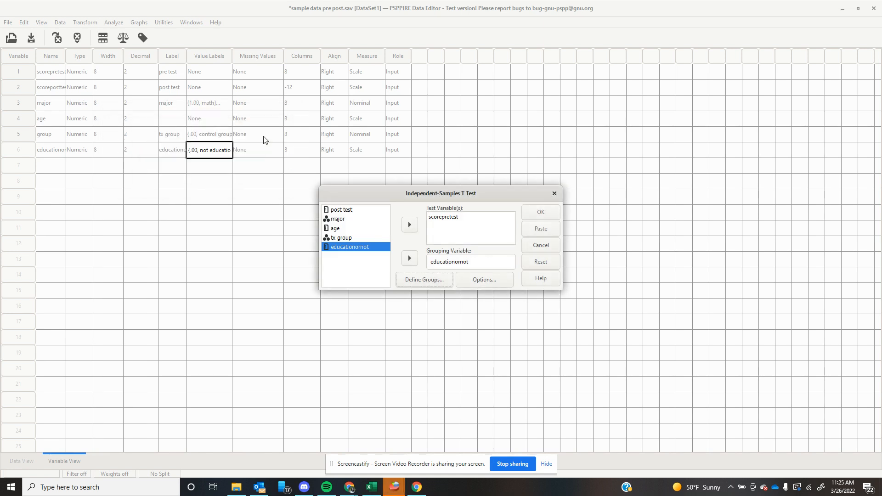
Run the independent-samples t test and bring up its results in the Output Viewer.
{"action": "left_click", "coordinate": [529, 214]}
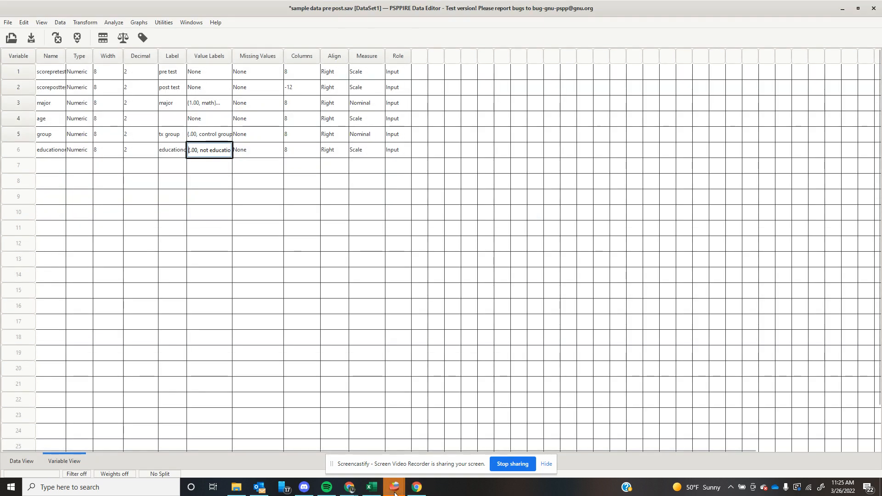
{"action": "mouse_move", "coordinate": [394, 491]}
{"action": "left_click", "coordinate": [403, 452]}
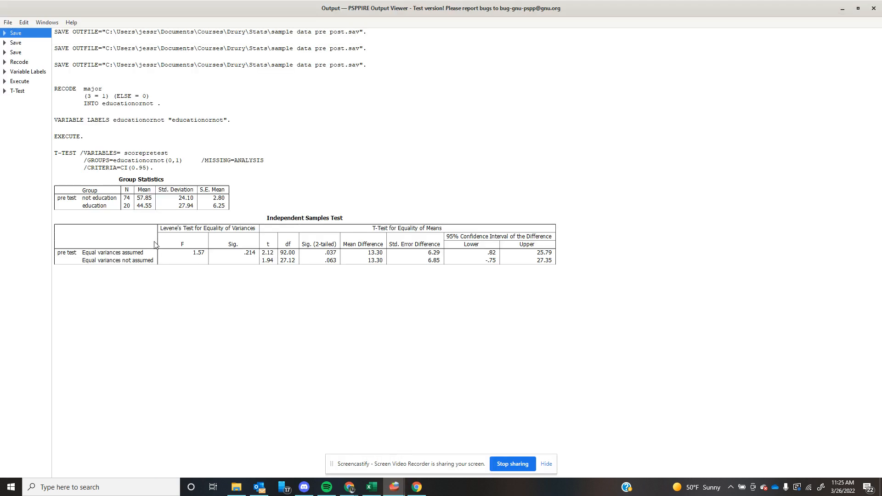